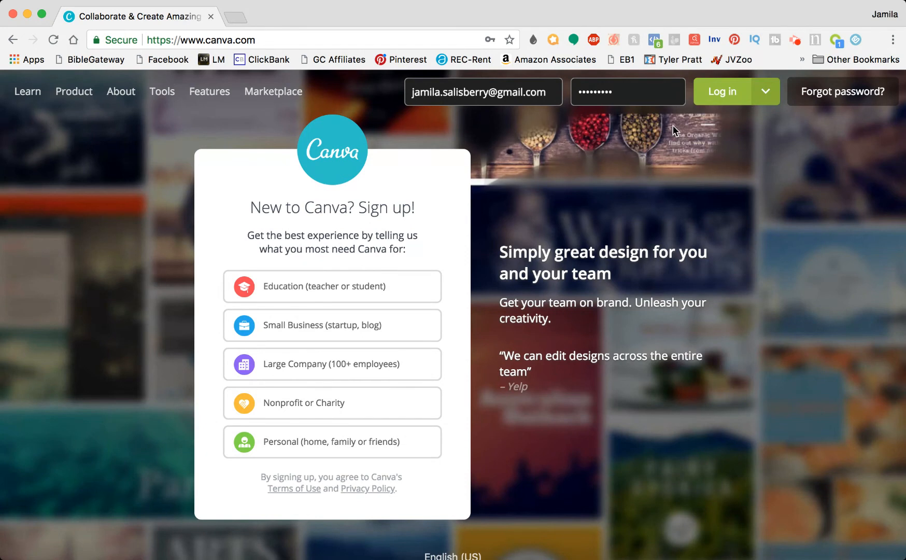
- Log in to the Canva account with the prefilled credentials
left_click(704, 98)
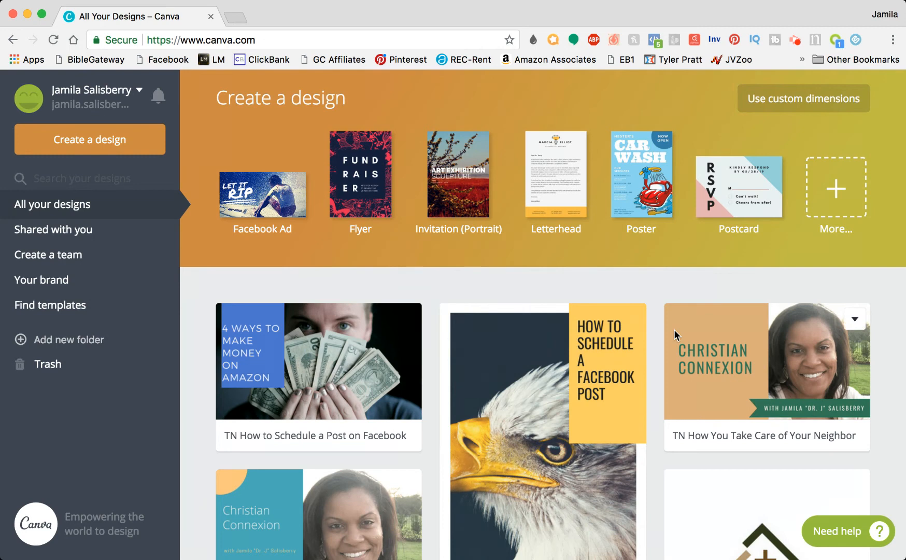
- Look through the previously made designs on the All your designs page
scroll(675, 332, "down", 5)
scroll(674, 329, "down", 20)
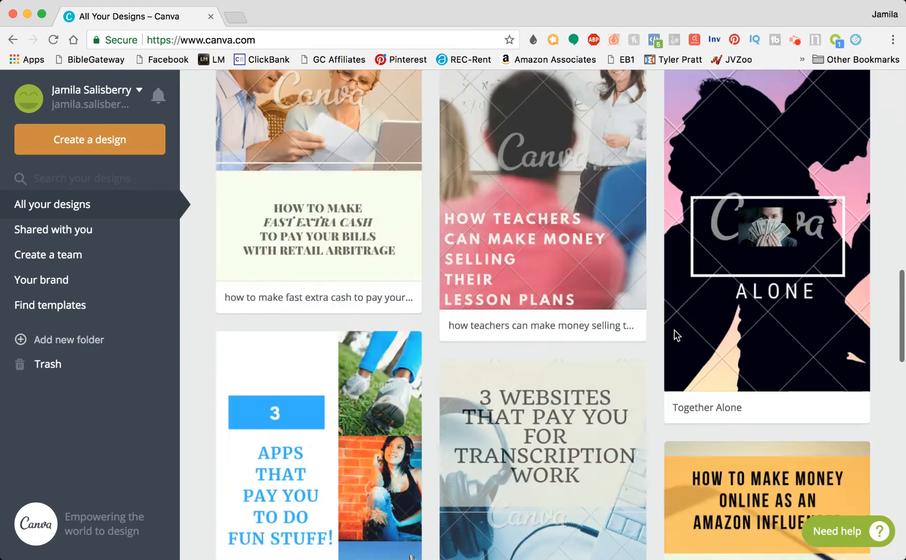
scroll(674, 329, "down", 3)
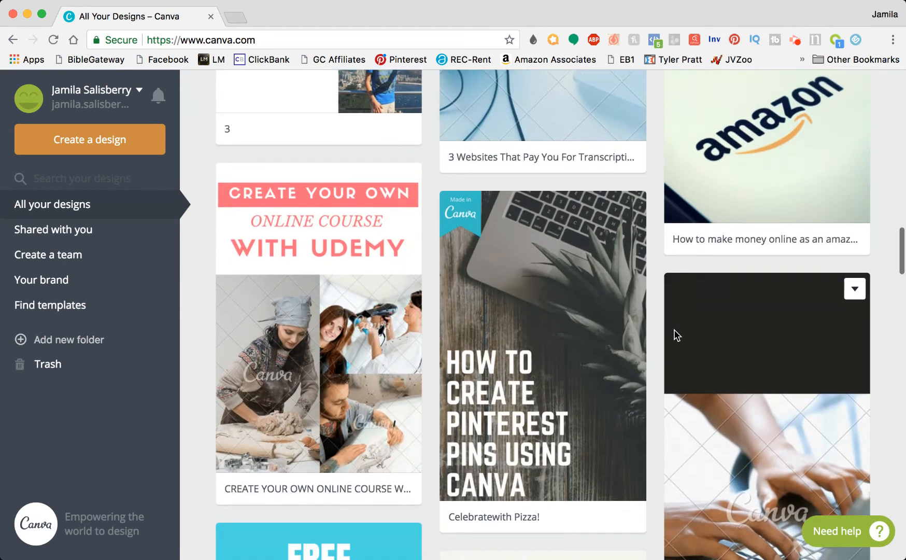
scroll(674, 330, "down", 3)
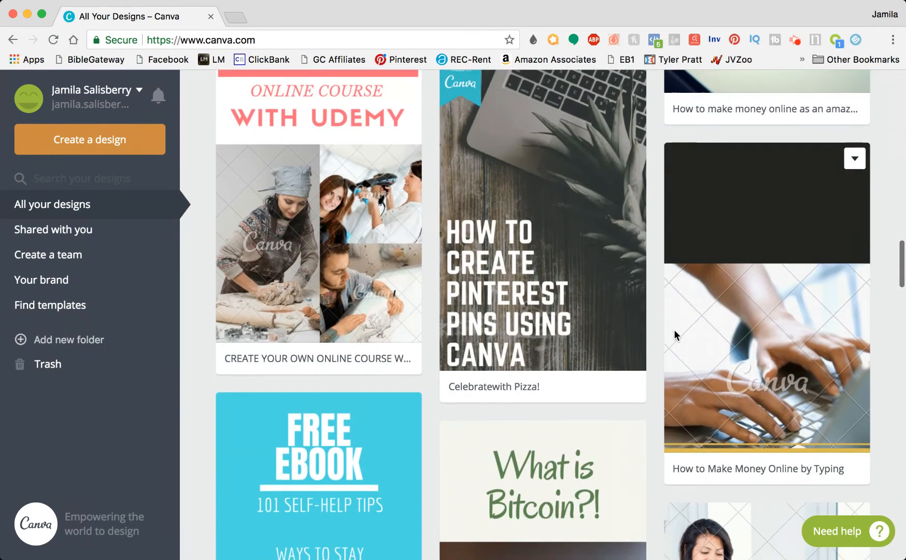
scroll(674, 329, "down", 3)
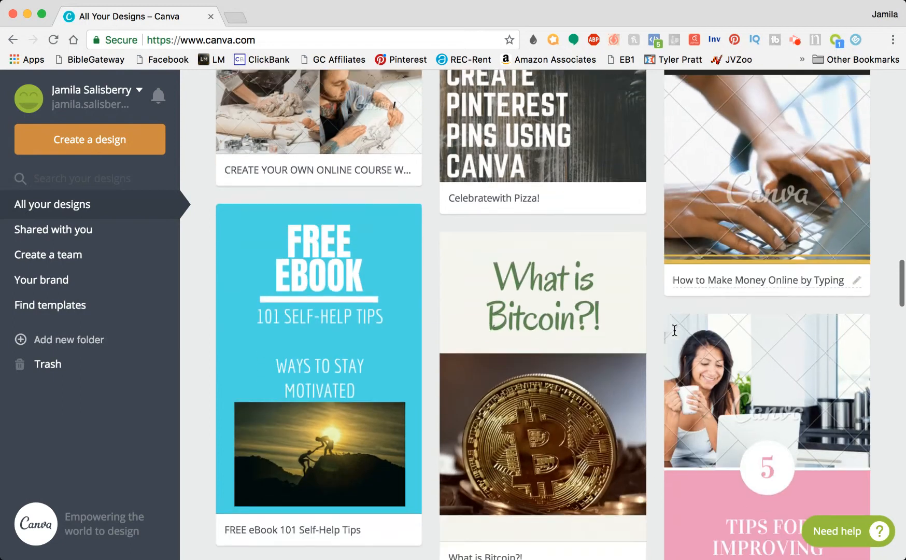
scroll(674, 330, "down", 3)
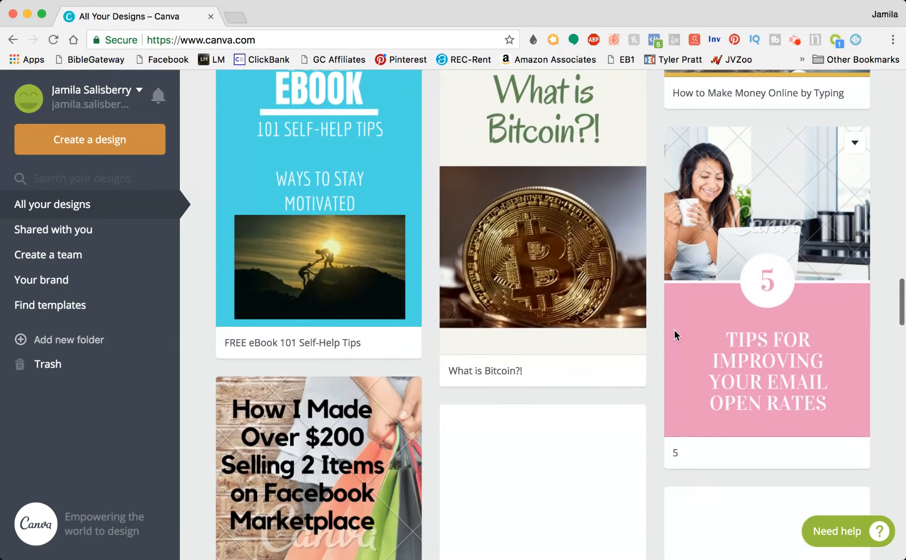
scroll(673, 329, "down", 3)
scroll(674, 329, "down", 2)
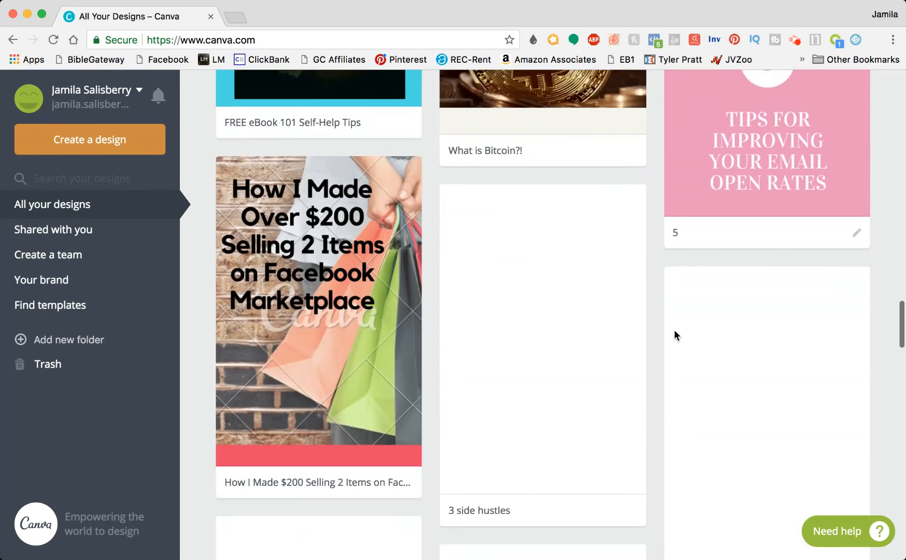
scroll(674, 329, "up", 7)
scroll(674, 329, "down", 2)
scroll(674, 329, "up", 2)
scroll(673, 332, "up", 12)
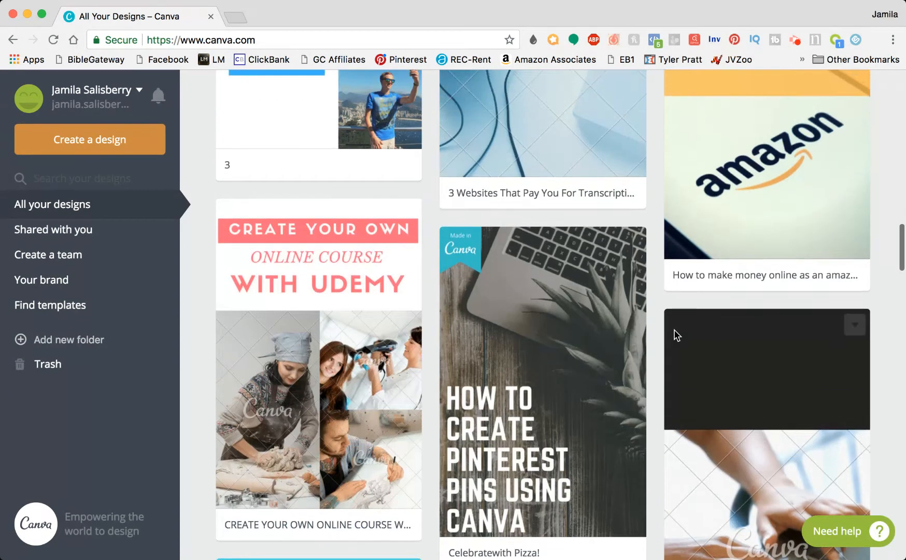
scroll(674, 332, "up", 8)
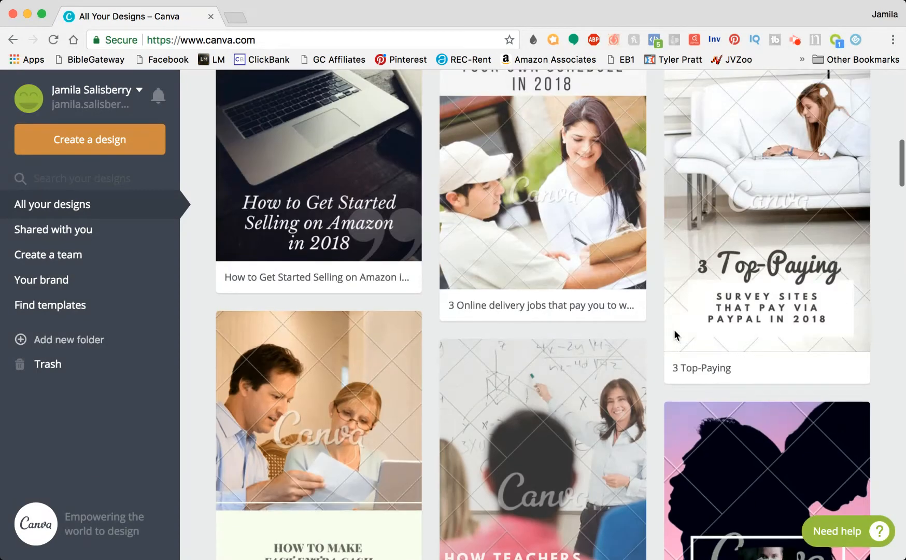
scroll(673, 332, "down", 20)
scroll(674, 332, "down", 15)
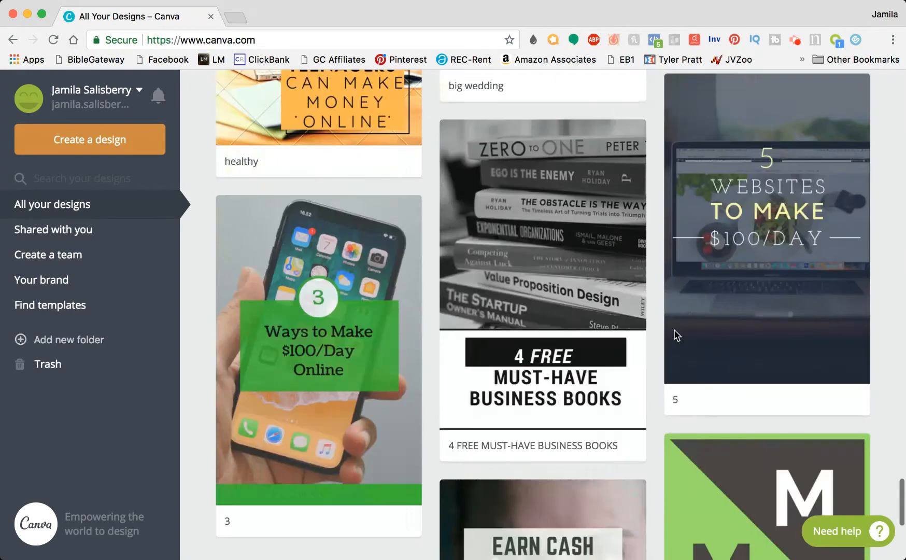
scroll(674, 329, "up", 3)
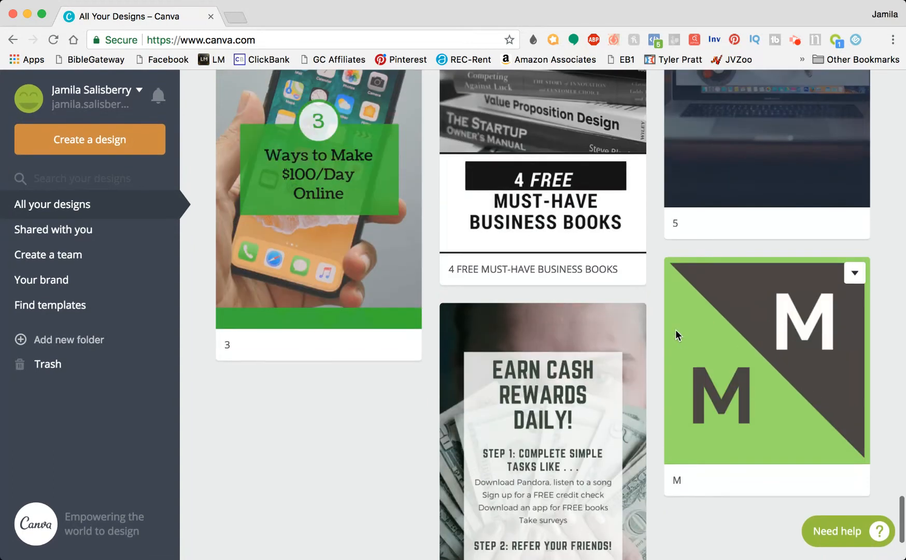
scroll(666, 342, "up", 7)
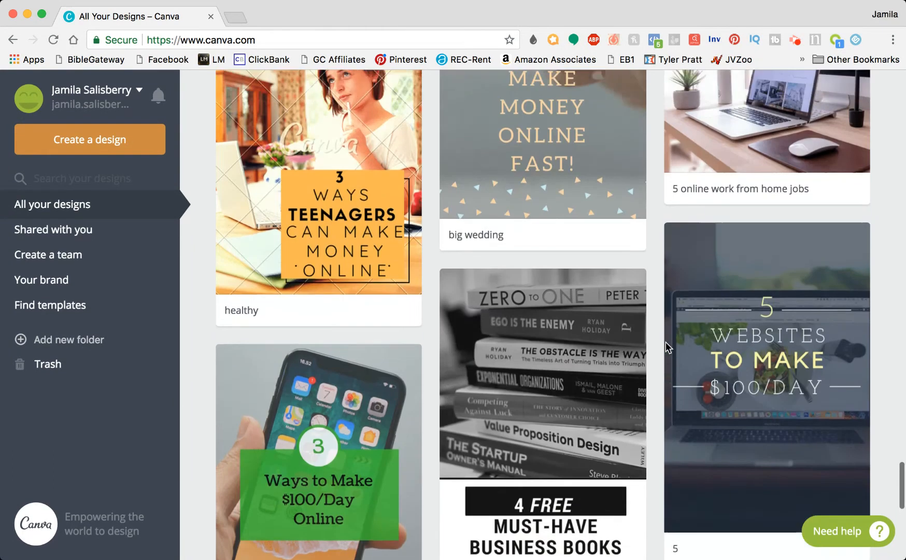
scroll(666, 342, "up", 20)
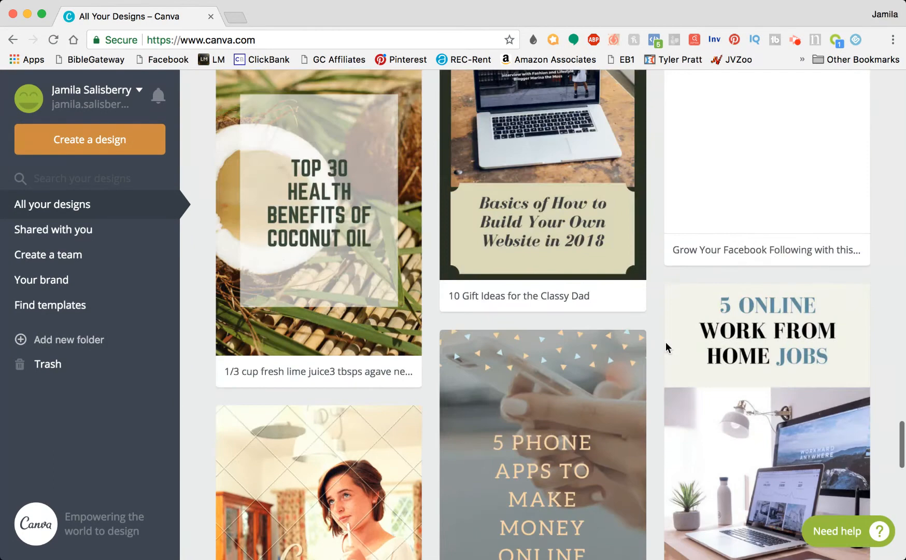
scroll(666, 343, "up", 20)
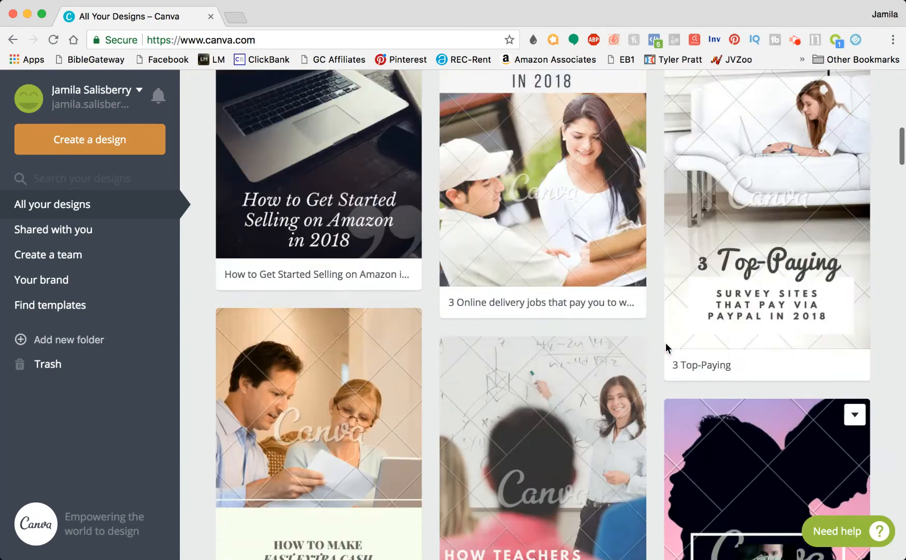
scroll(666, 348, "up", 2)
scroll(666, 347, "down", 3)
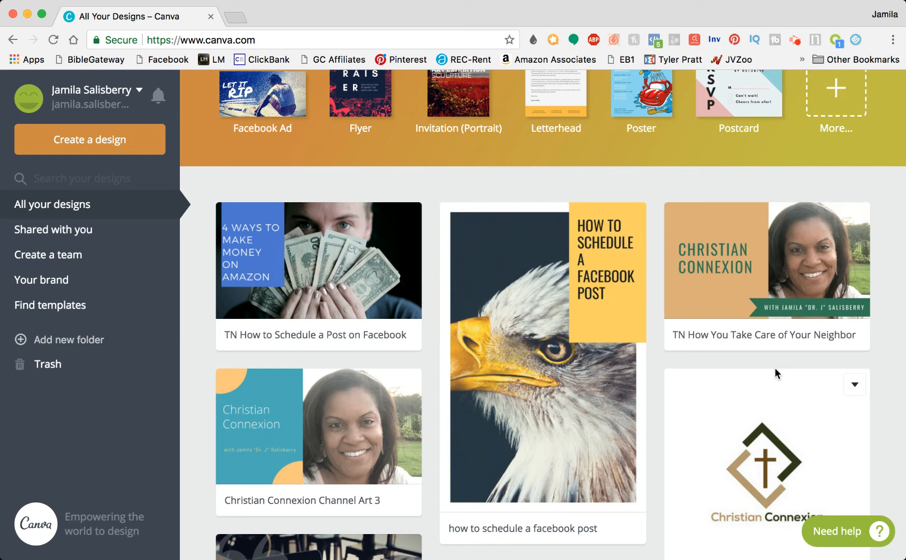
scroll(633, 440, "down", 1)
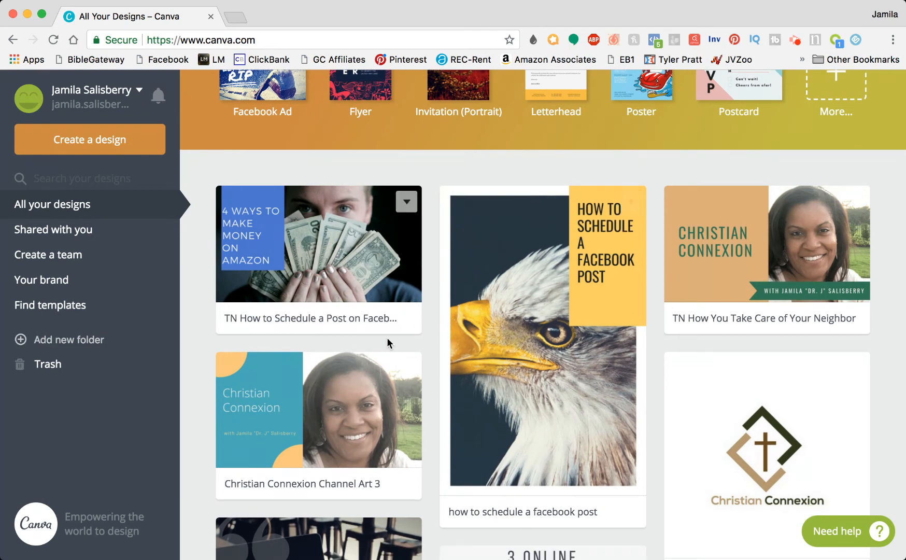
scroll(386, 337, "up", 2)
scroll(386, 336, "up", 2)
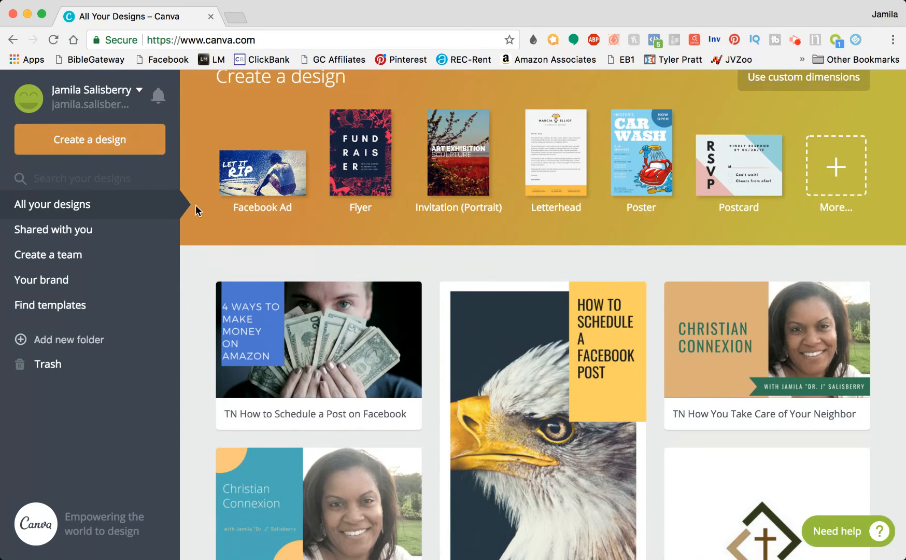
- Create a new YouTube Thumbnail design from the Social Media & Email Headers category and dismiss the free images offer
left_click(83, 147)
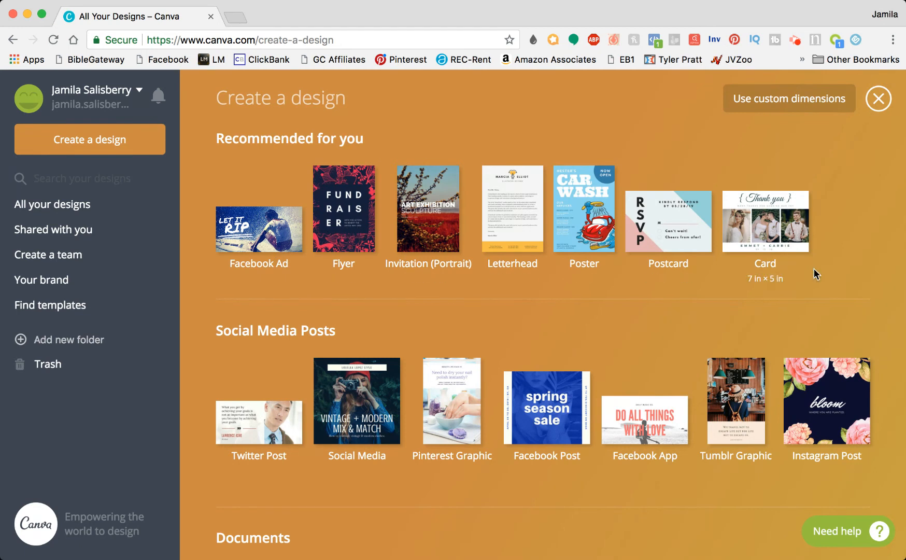
scroll(832, 305, "down", 1)
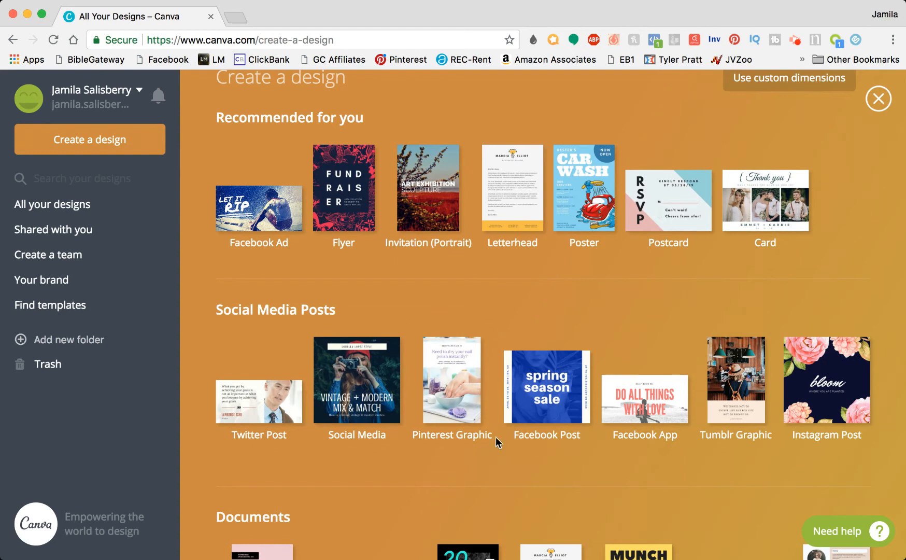
scroll(548, 478, "down", 5)
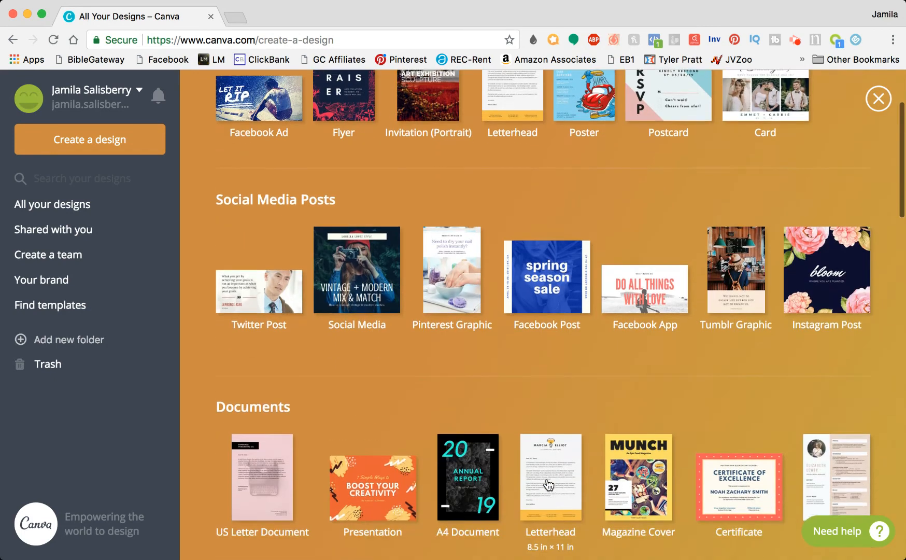
scroll(548, 482, "down", 3)
scroll(617, 402, "down", 6)
scroll(617, 399, "down", 3)
scroll(769, 371, "down", 4)
scroll(746, 363, "down", 1)
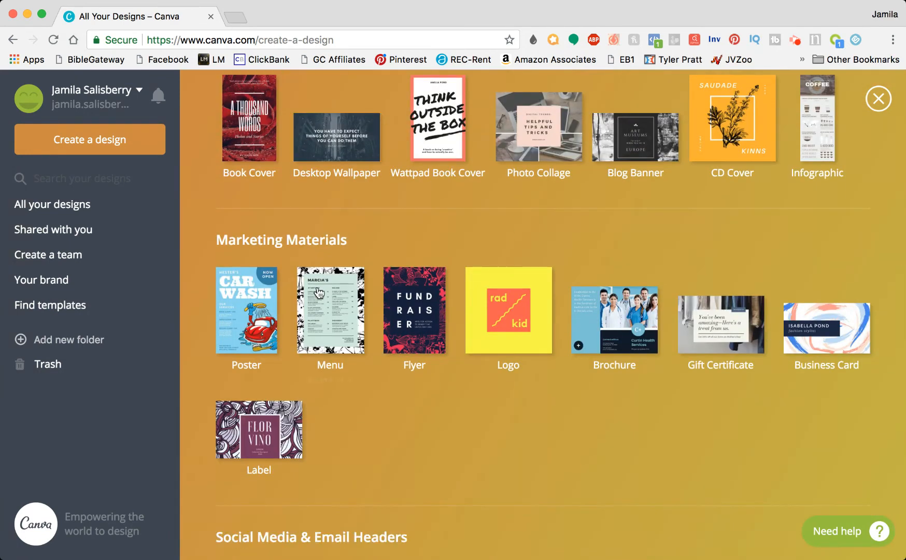
scroll(580, 364, "down", 9)
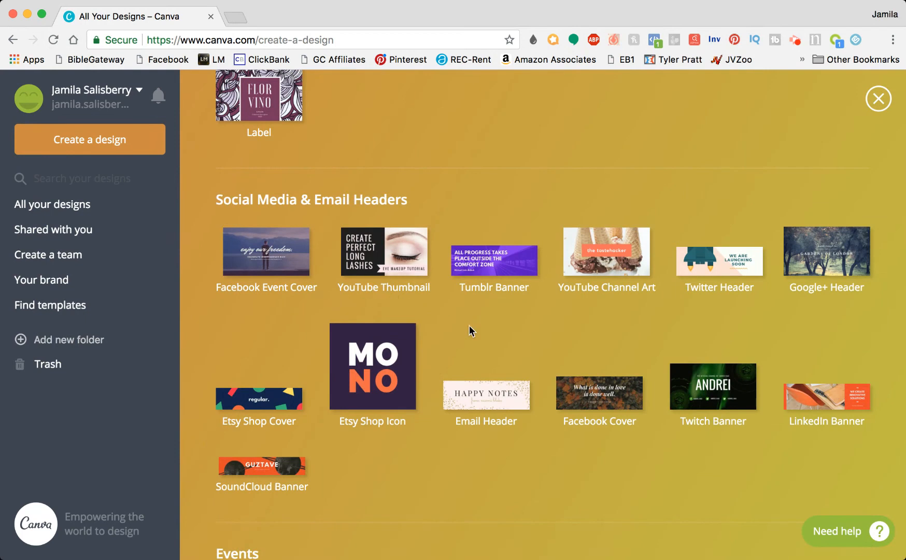
left_click(389, 253)
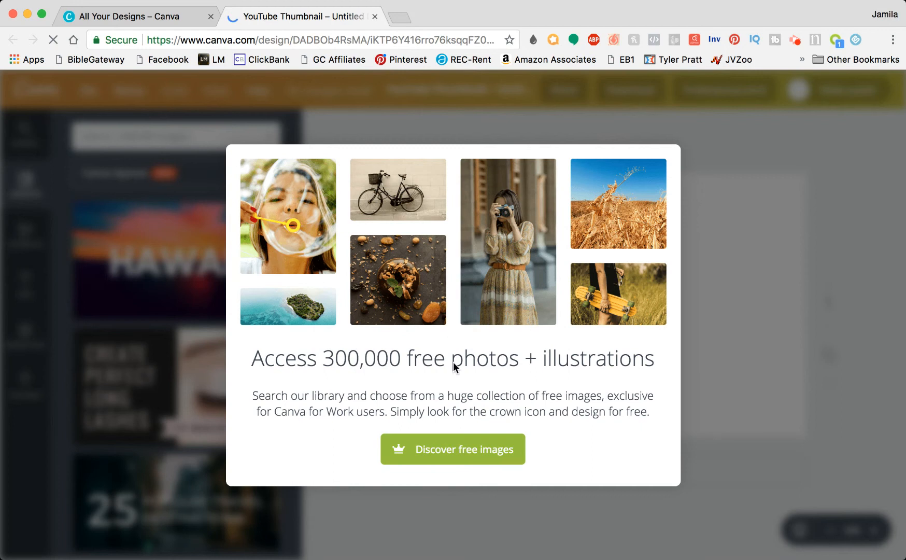
left_click(495, 444)
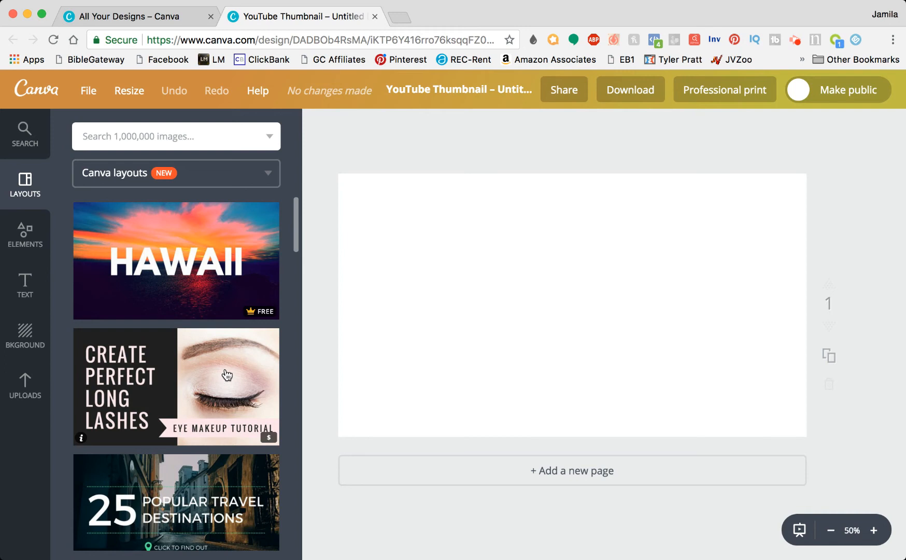
- Apply the "Top 20 Office Hacks" layout to the blank first page
scroll(227, 374, "down", 1)
scroll(210, 421, "down", 5)
scroll(210, 421, "down", 6)
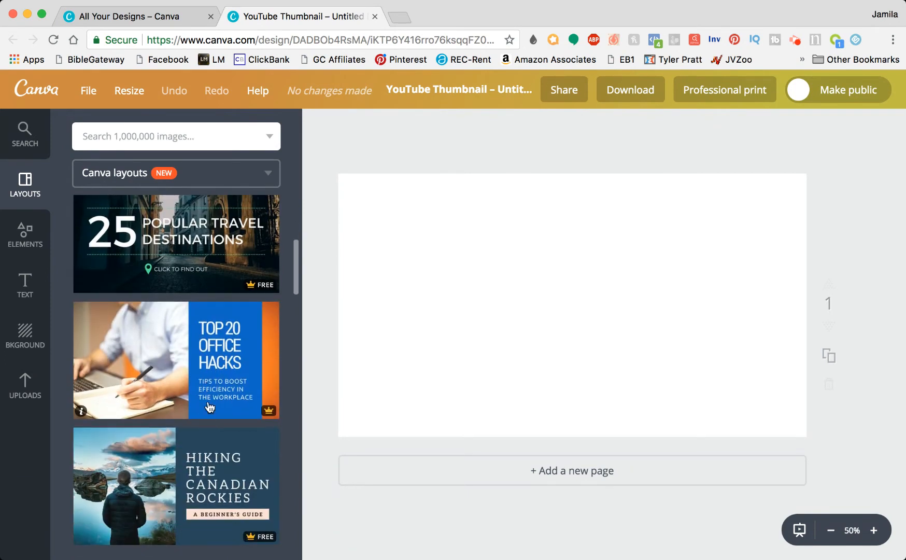
scroll(214, 363, "down", 2)
left_click(215, 362)
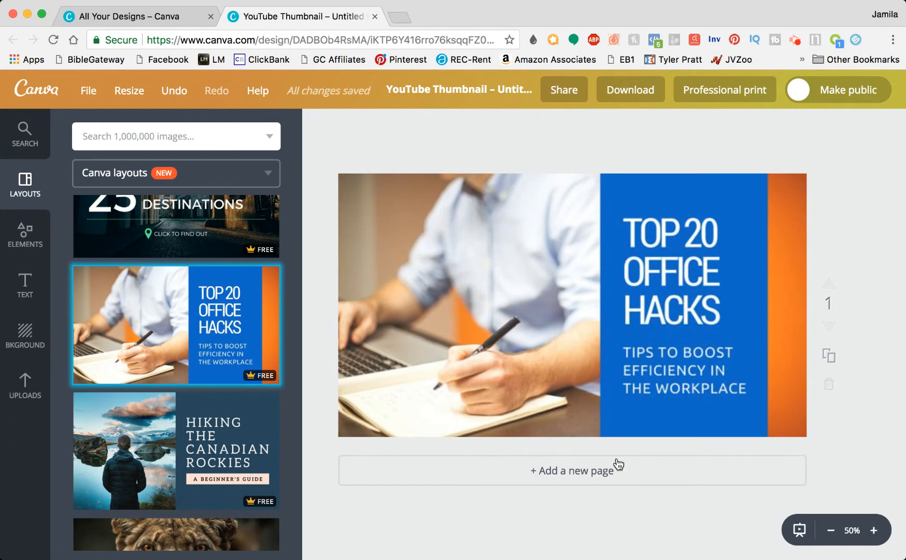
- Add a second page and apply the "Baking is as easy as 1-2-3!" layout to it
left_click(624, 474)
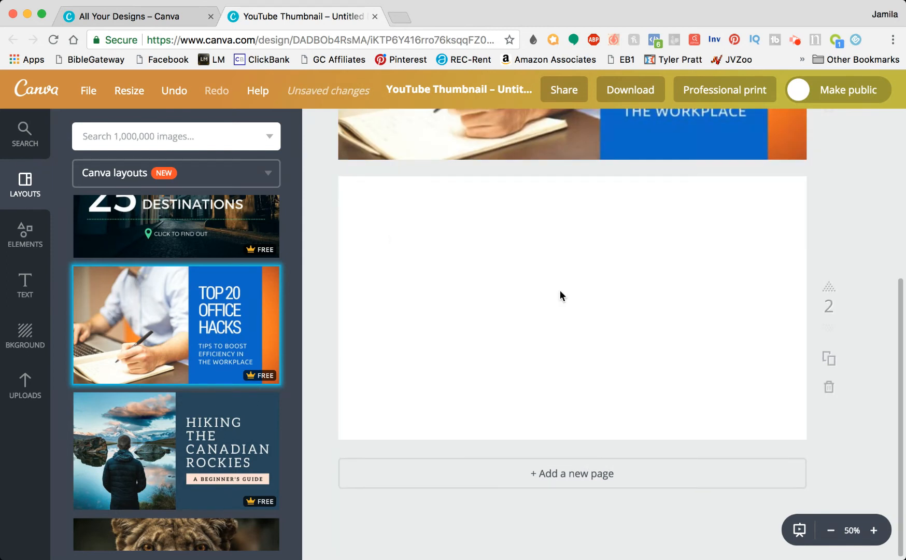
scroll(173, 390, "down", 5)
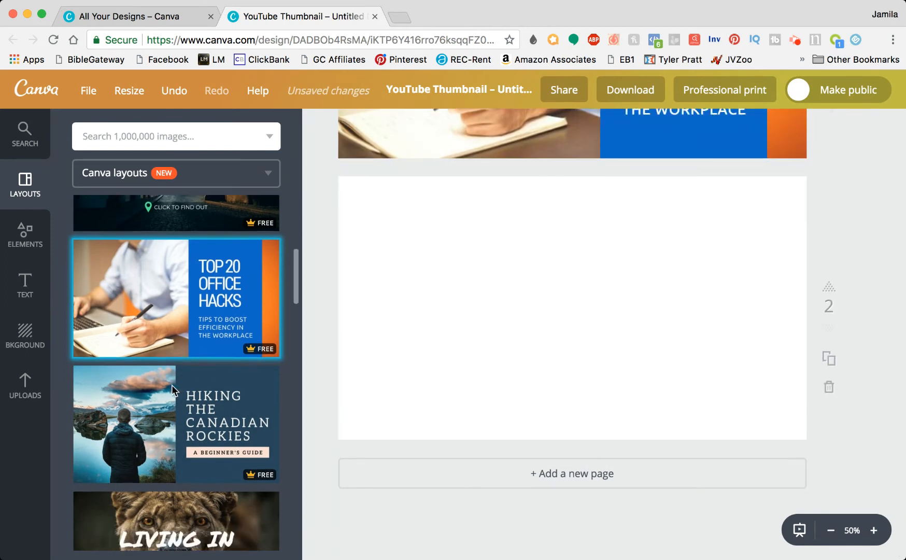
scroll(172, 389, "down", 5)
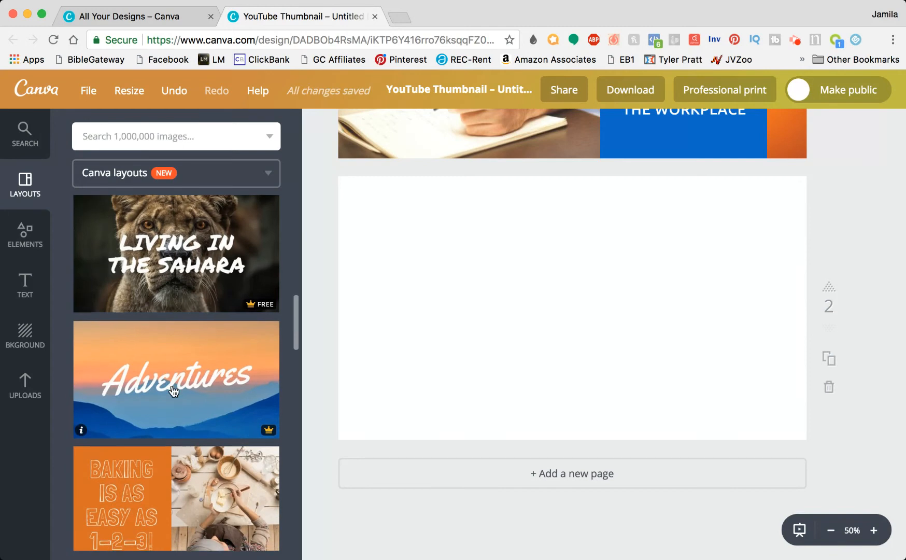
scroll(173, 392, "down", 1)
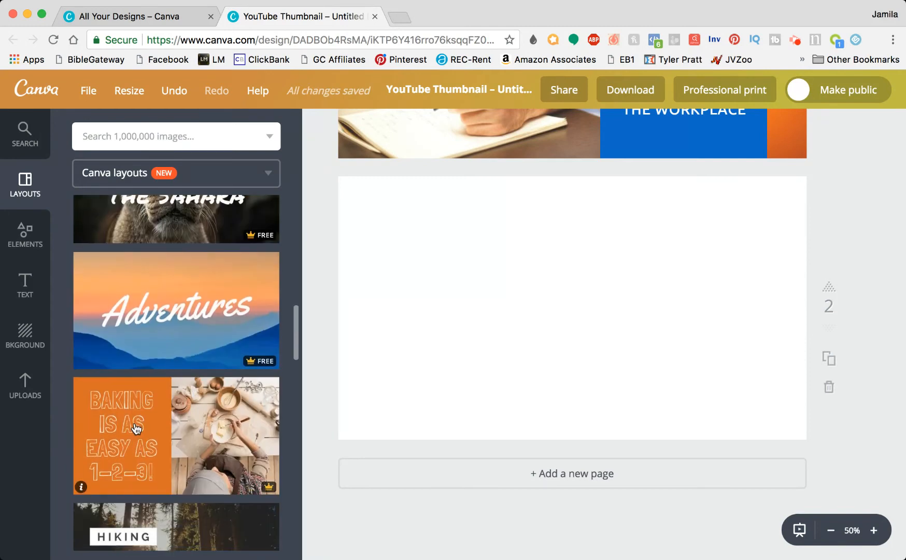
scroll(136, 428, "down", 3)
scroll(146, 377, "down", 1)
left_click(154, 319)
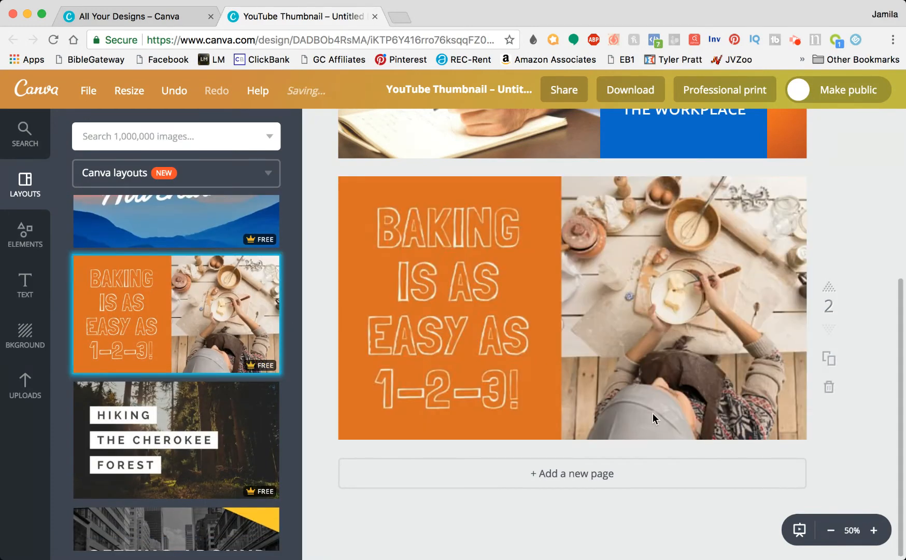
scroll(658, 420, "up", 4)
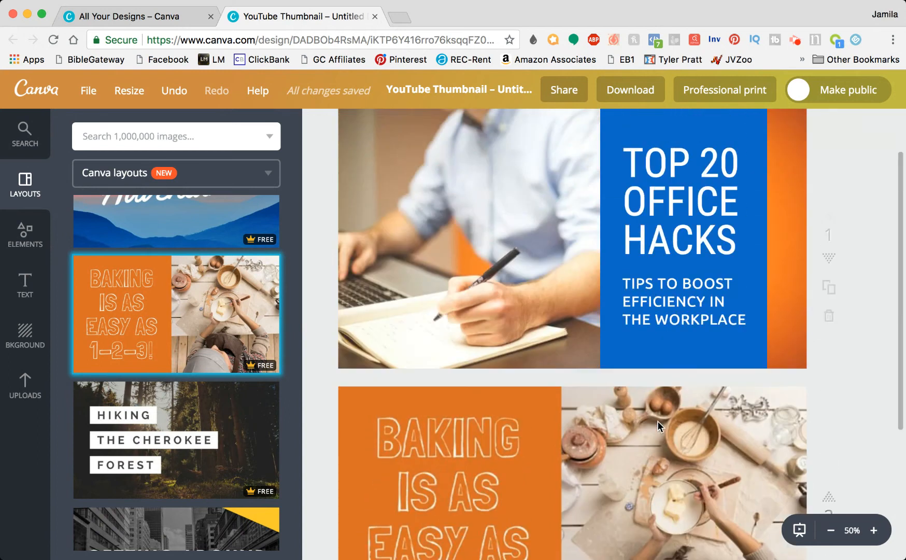
scroll(658, 422, "up", 1)
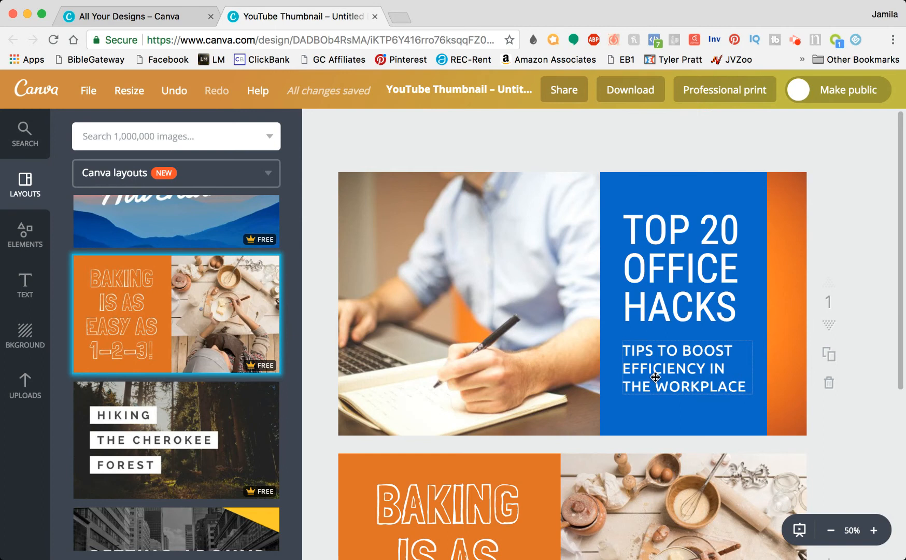
scroll(702, 410, "down", 3)
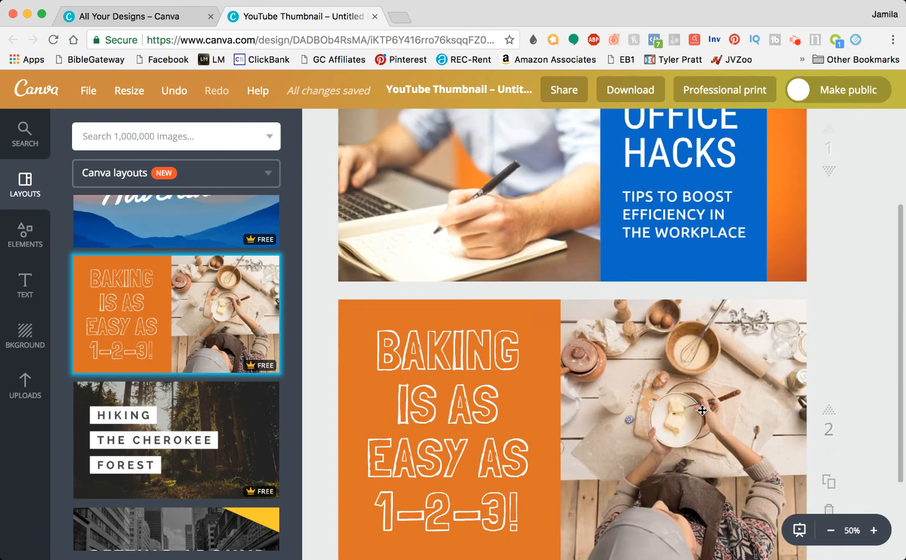
scroll(646, 475, "down", 1)
scroll(647, 475, "down", 1)
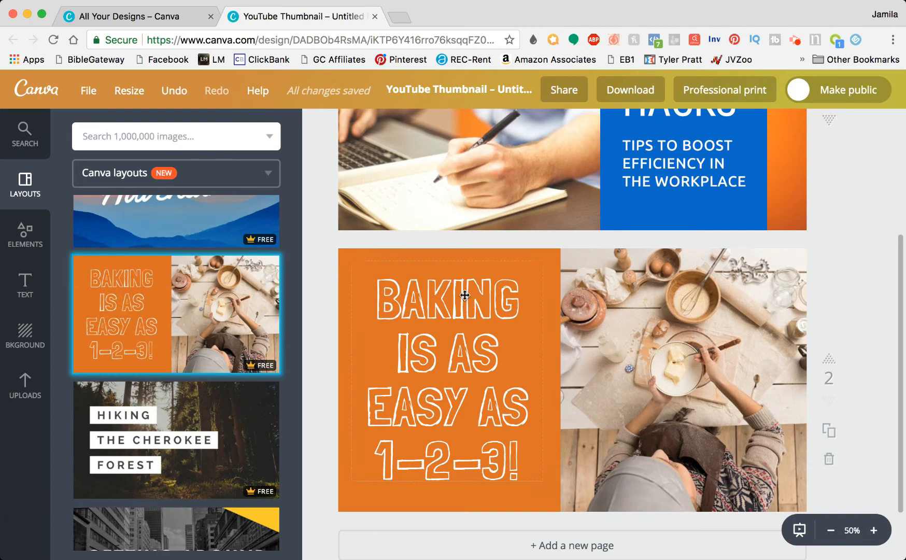
- Search the image library for "business" and limit the results to photos
scroll(518, 304, "up", 2)
scroll(518, 302, "up", 2)
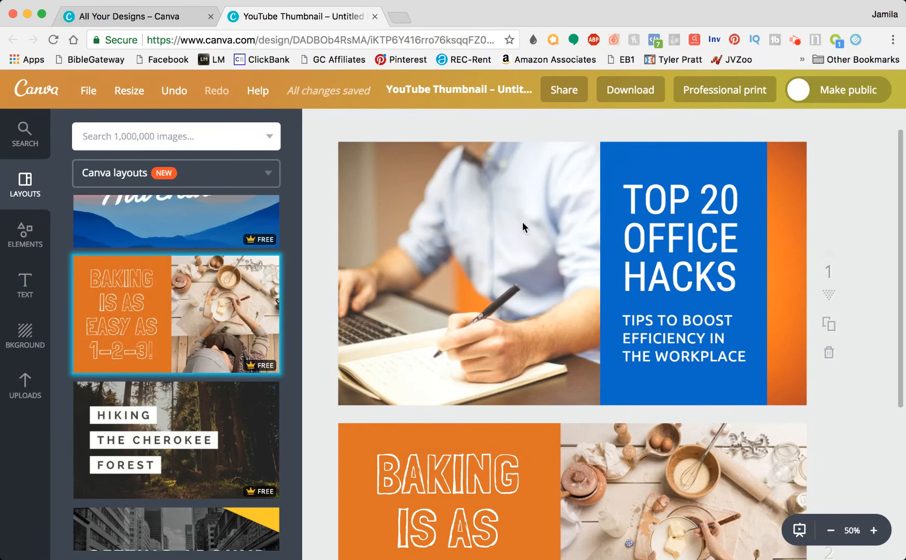
scroll(599, 379, "down", 3)
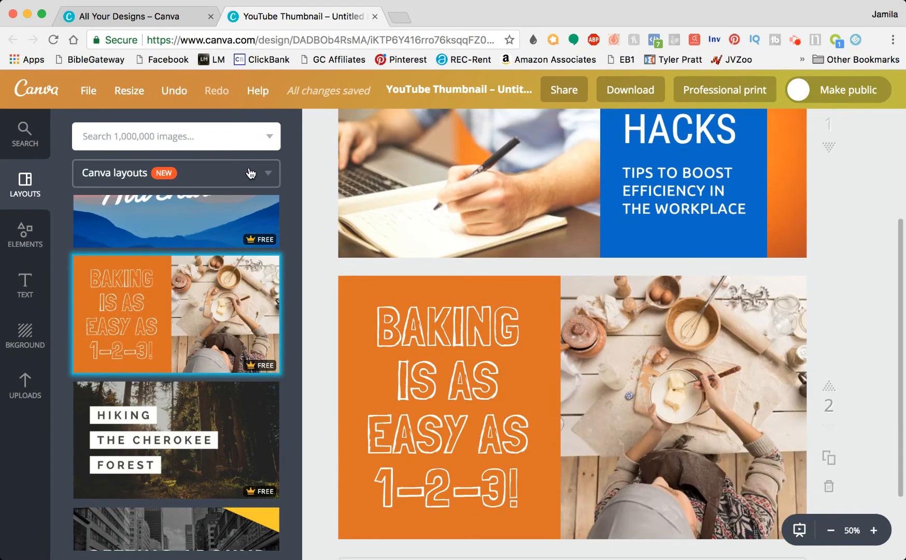
left_click(109, 138)
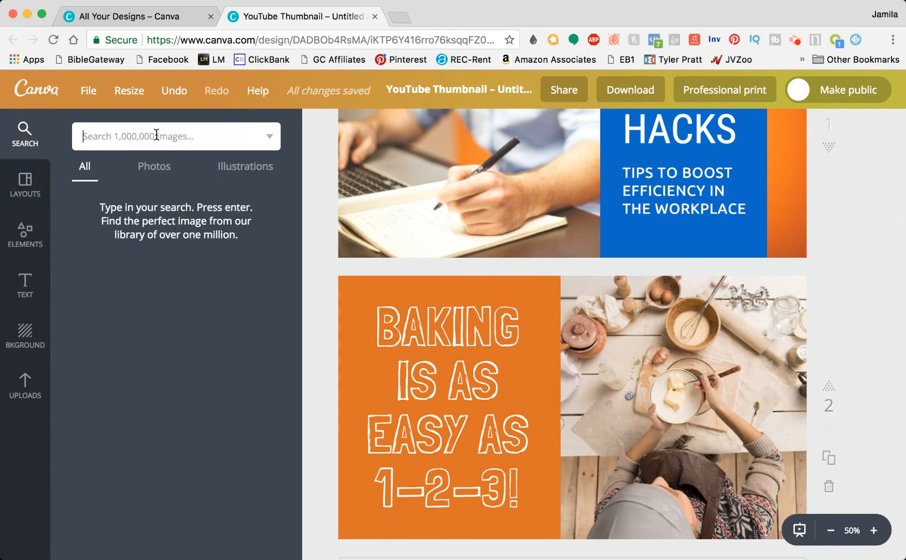
type("business")
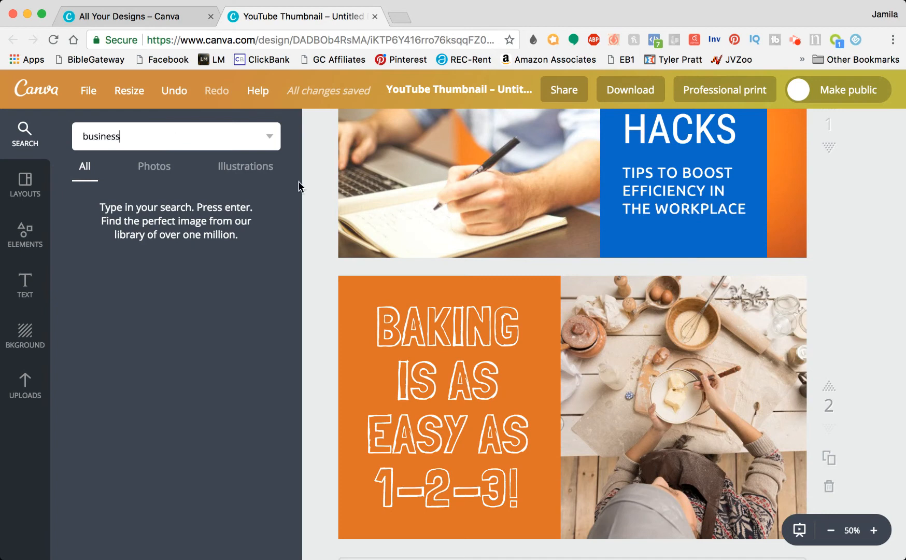
left_click(243, 169)
left_click(154, 169)
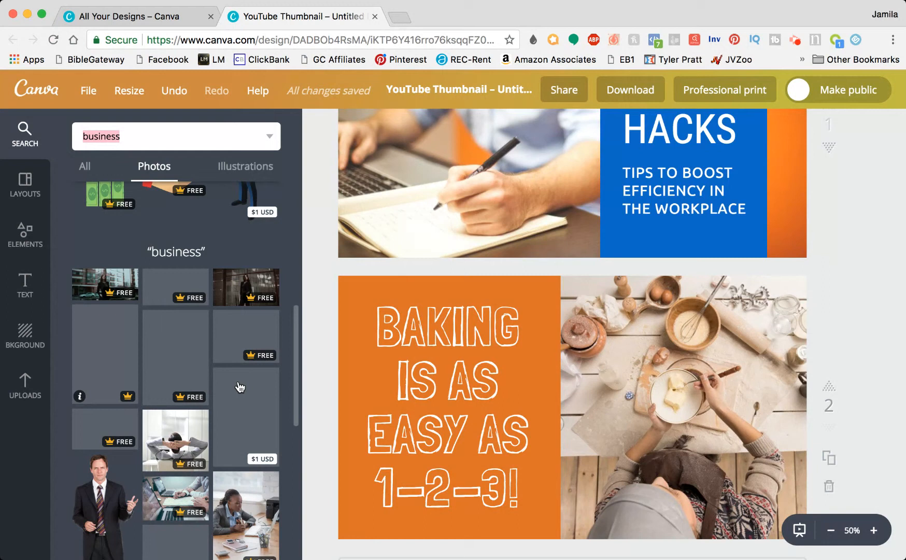
- Replace the baking photo on page 2 with the overhead photo of a team meeting around a table
scroll(228, 404, "down", 1)
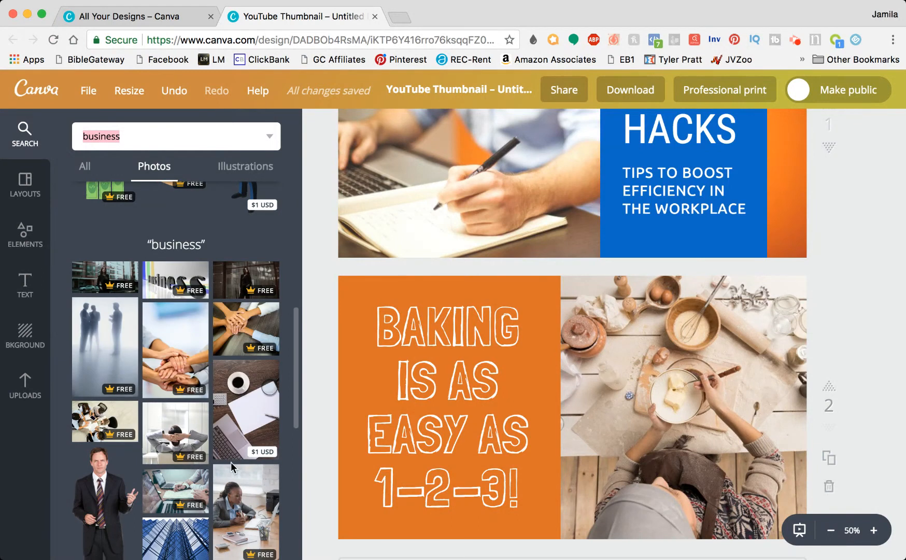
scroll(232, 466, "down", 1)
scroll(232, 466, "down", 1)
left_click(112, 389)
left_click_drag(544, 404, 567, 394)
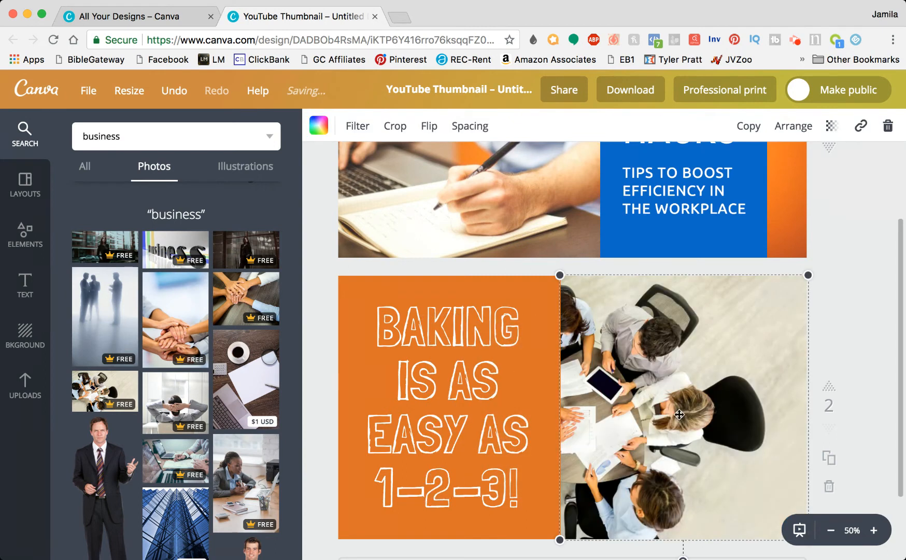
- Replace the baking headline on page 2 with the text "TEAMWORK MAKES THE DREAMWORK"
left_click(459, 369)
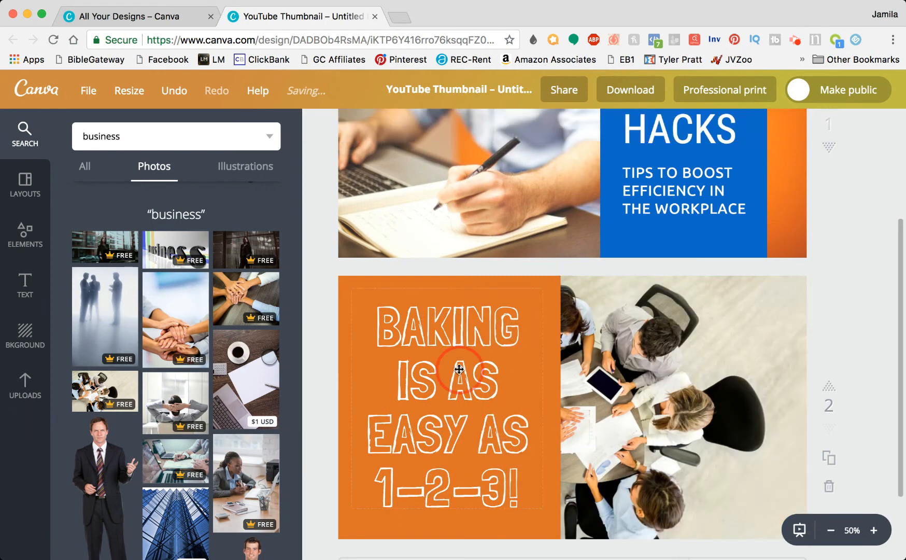
left_click(465, 393)
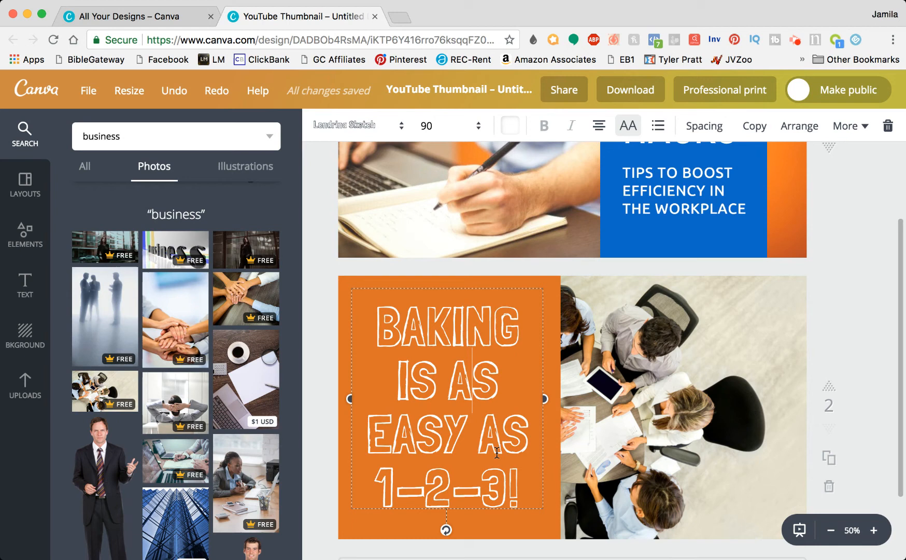
left_click_drag(521, 481, 384, 336)
type("TEAMWORK MAKES THE S")
key("BackSpace")
type("DREAMWOKR")
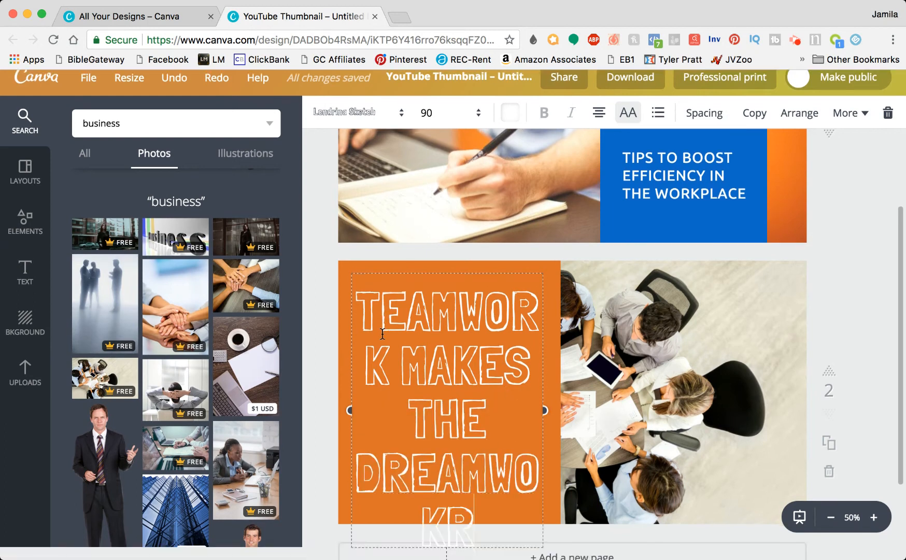
key("BackSpace")
key("BackSpace")
key("BackSpace")
key("BackSpace")
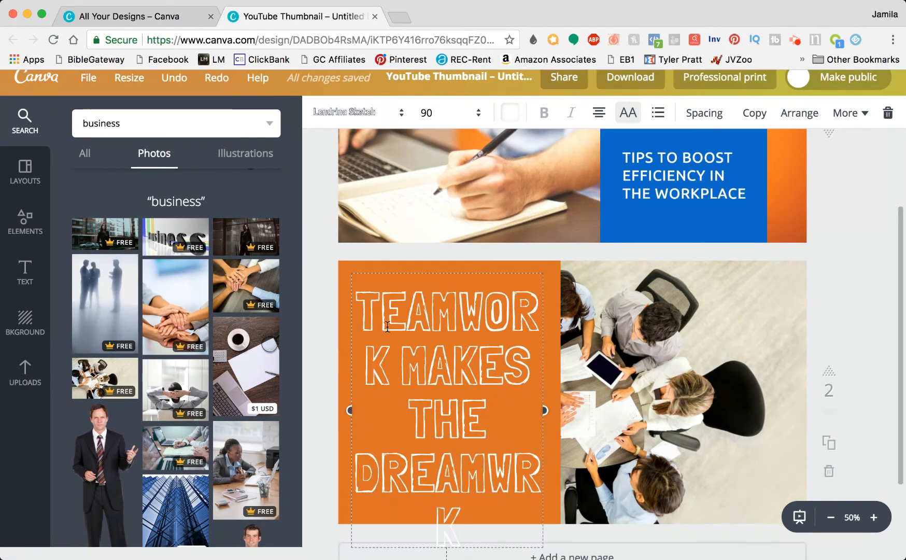
type("ORK")
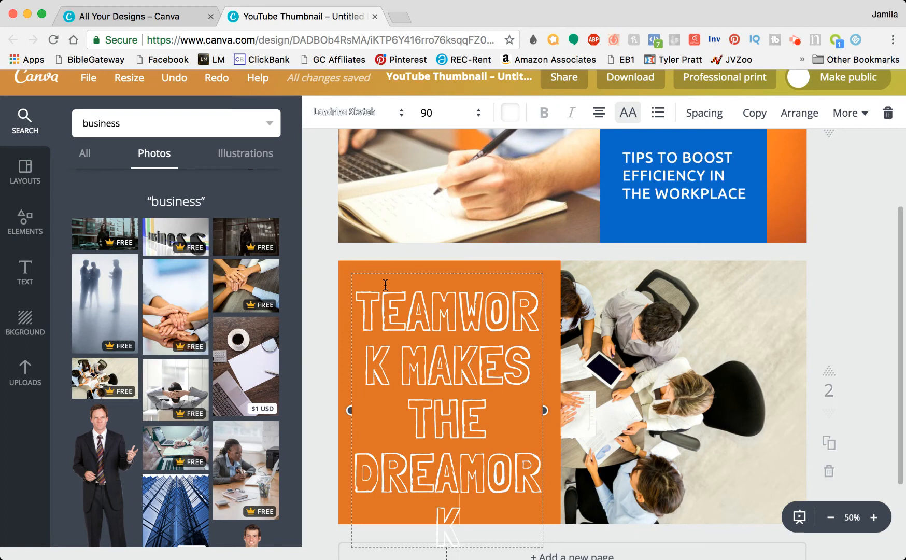
- Overwrite the whole headline on page 2 with "HOW TO BUILD A TEAM IN THE WORK"
left_click_drag(357, 293, 469, 535)
type("HOW TO")
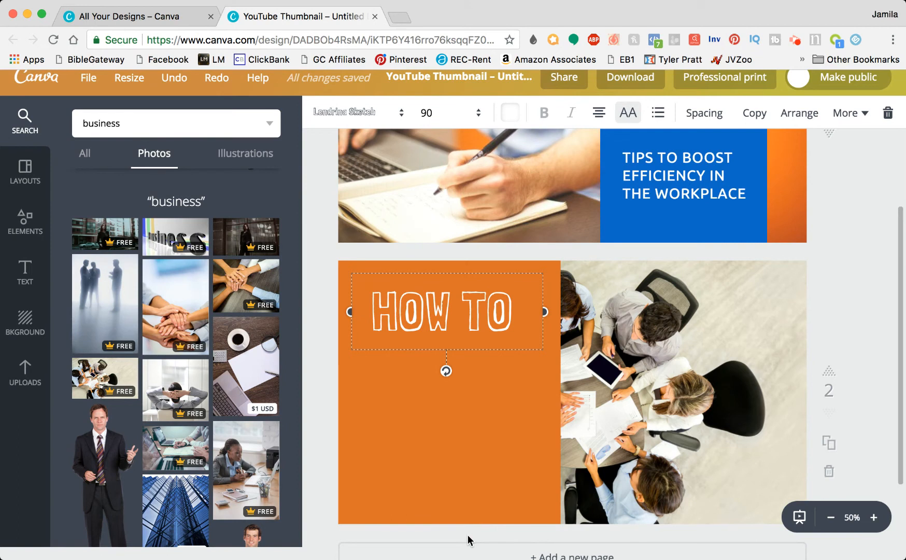
type("BUILD A TEAM IN THE WORK")
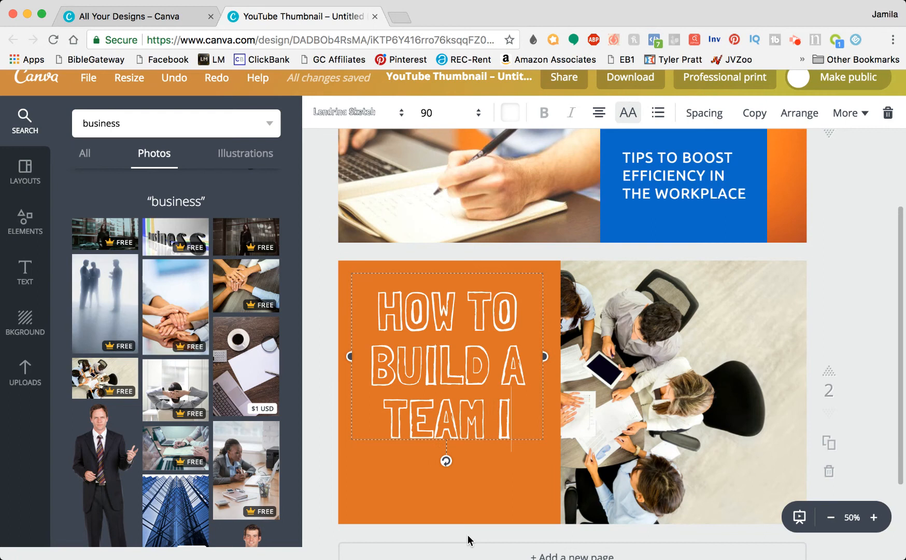